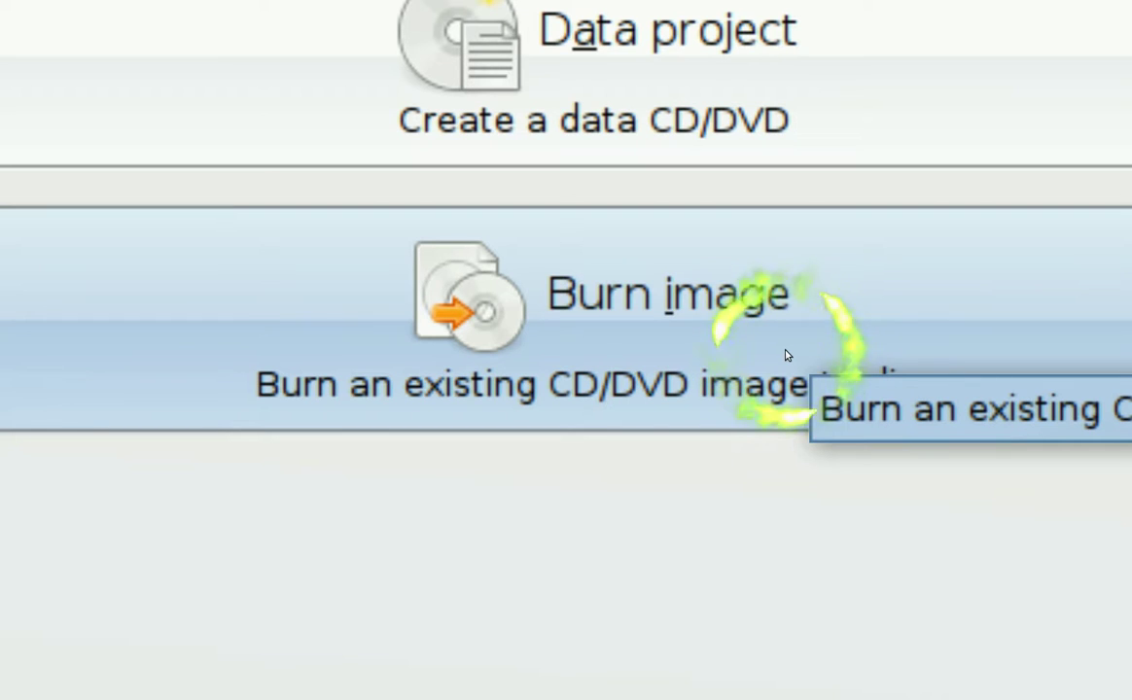
Choose Burn image on Brasero's start screen to begin burning an existing disc image
{"action": "left_click", "coordinate": [644, 355]}
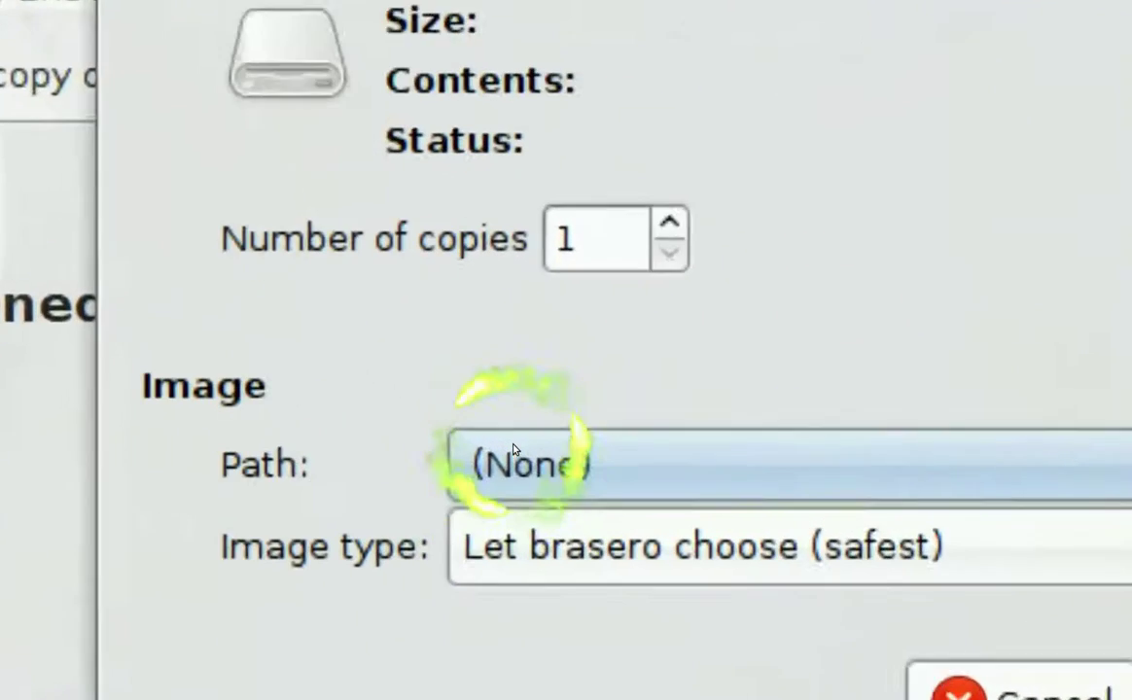
Pick movie44.iso in the file chooser as the image path to burn
{"action": "left_click", "coordinate": [518, 456]}
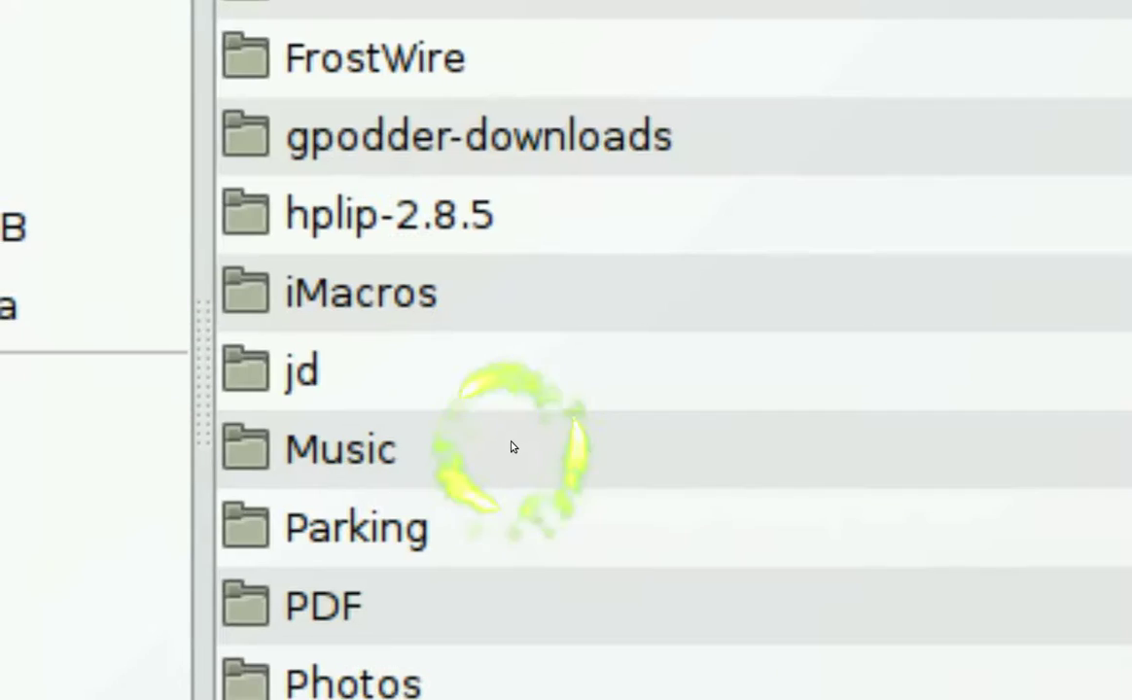
{"action": "scroll", "coordinate": [512, 447], "scroll_direction": "down", "scroll_amount": 3}
{"action": "scroll", "coordinate": [513, 447], "scroll_direction": "down", "scroll_amount": 5}
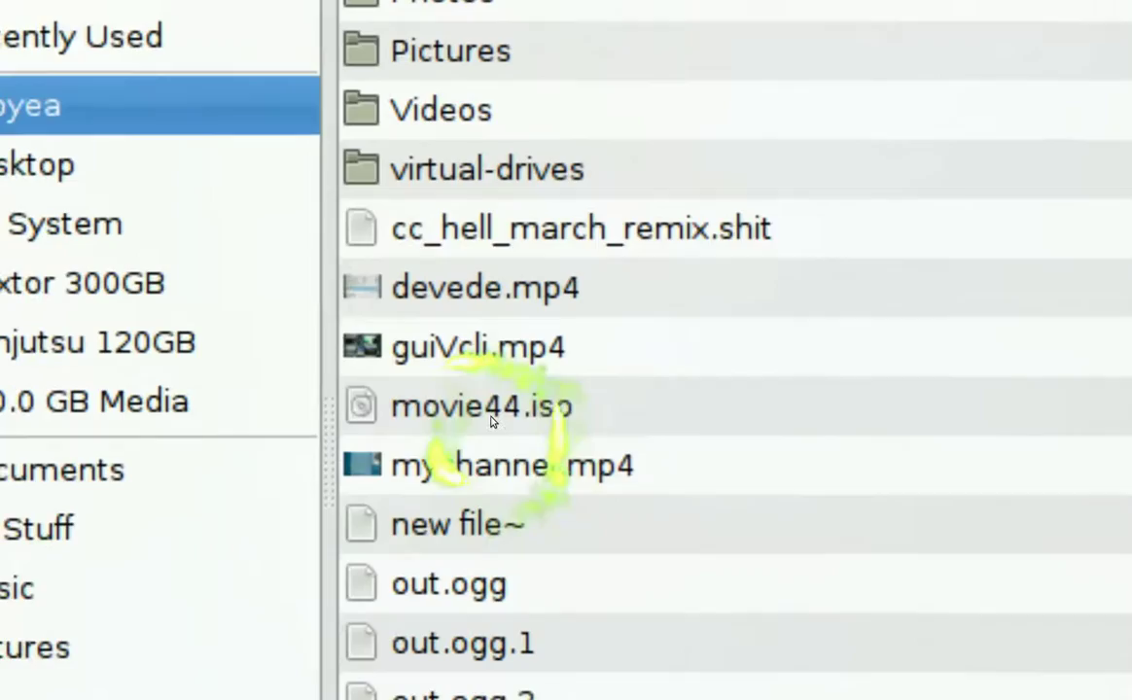
{"action": "left_click", "coordinate": [409, 343]}
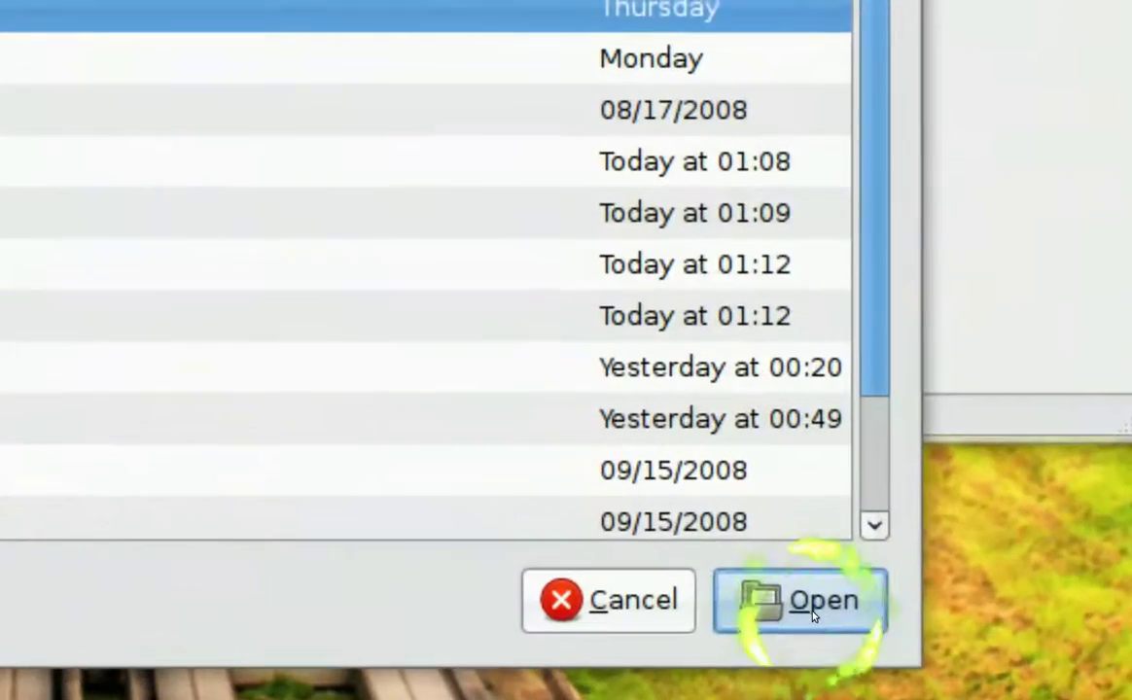
{"action": "left_click", "coordinate": [812, 611]}
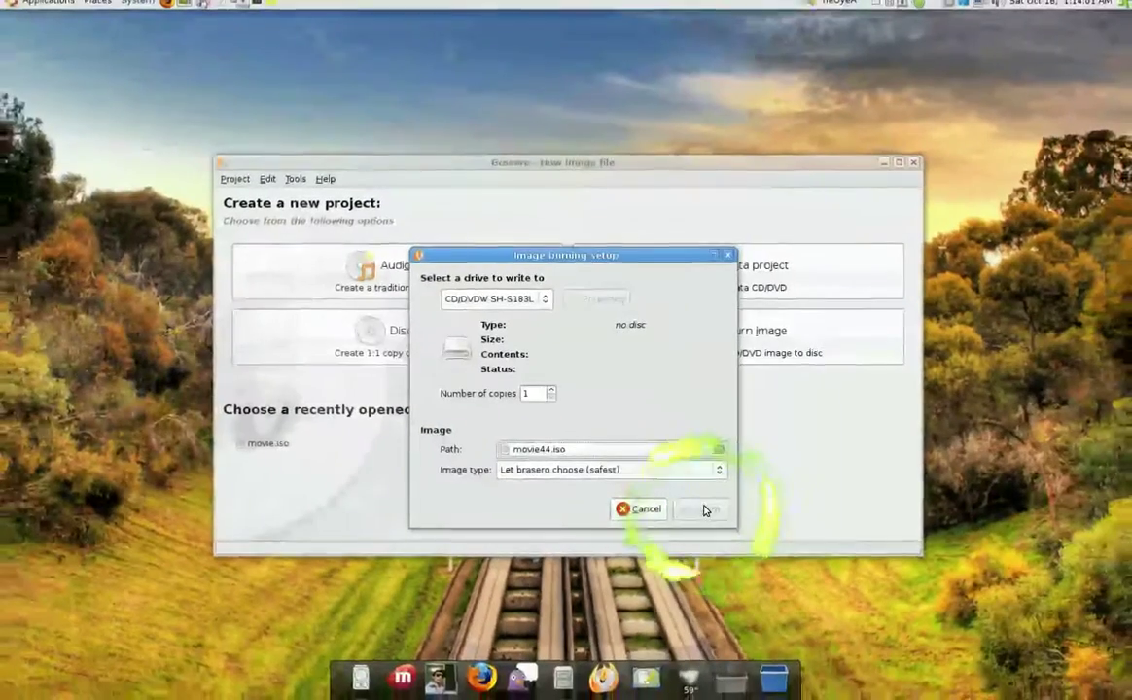
Abandon the image burn and start a disc copy with CD/DVDW SH-S183L as source drive
{"action": "left_click", "coordinate": [617, 507]}
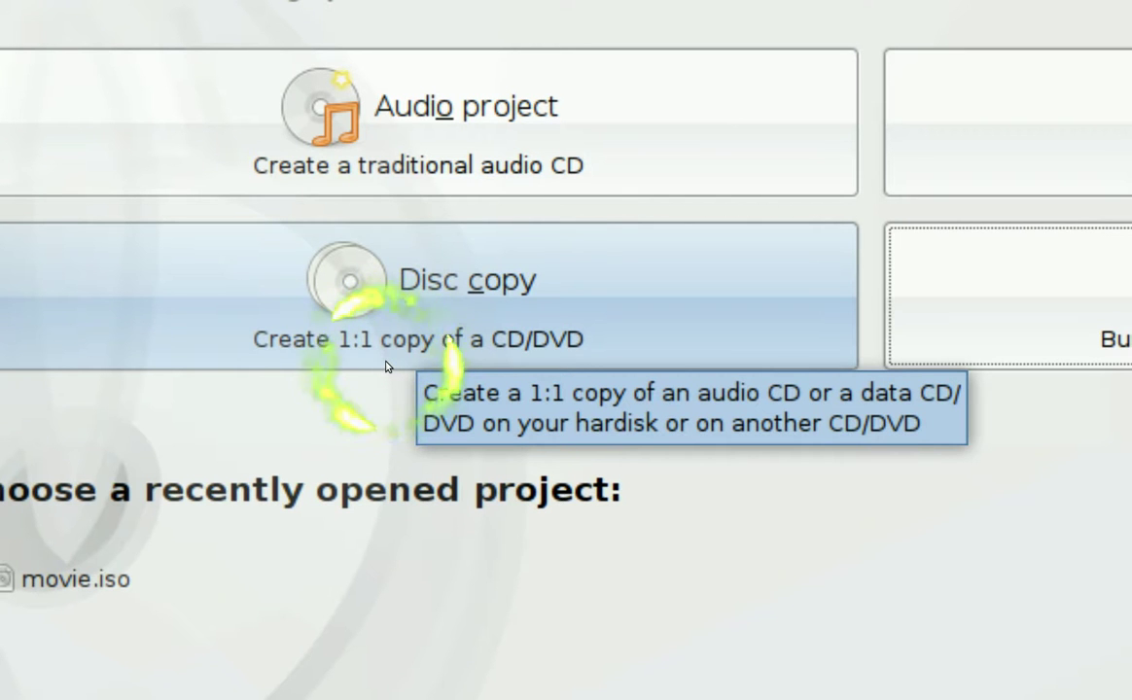
{"action": "left_click", "coordinate": [386, 358]}
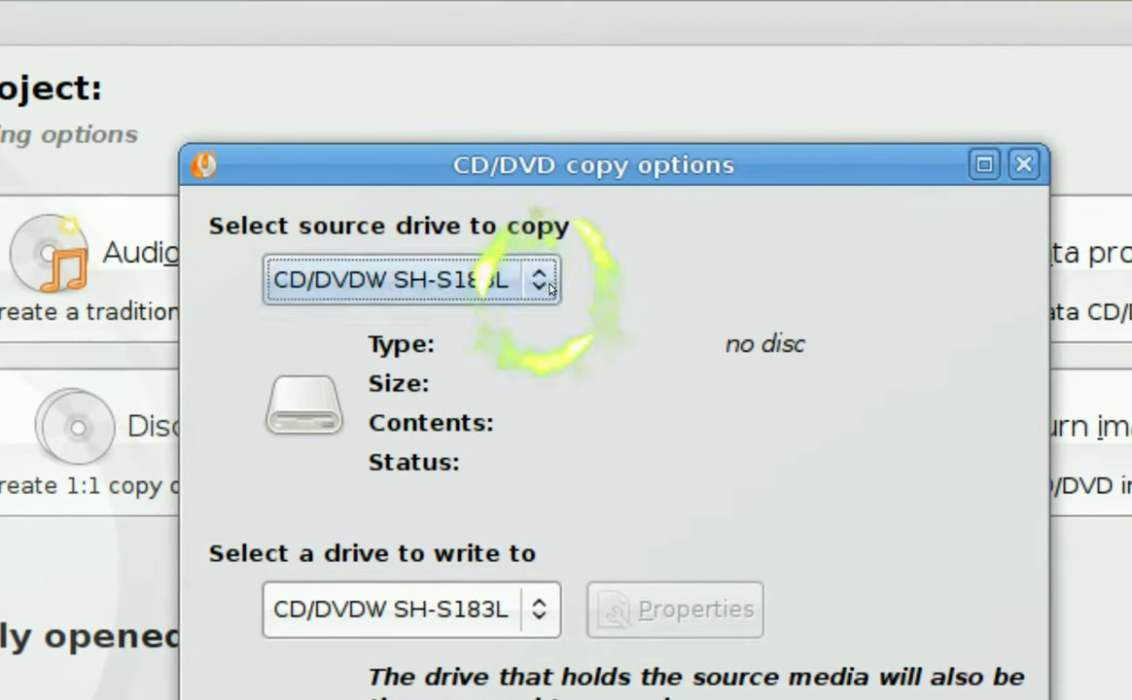
{"action": "left_click", "coordinate": [556, 268]}
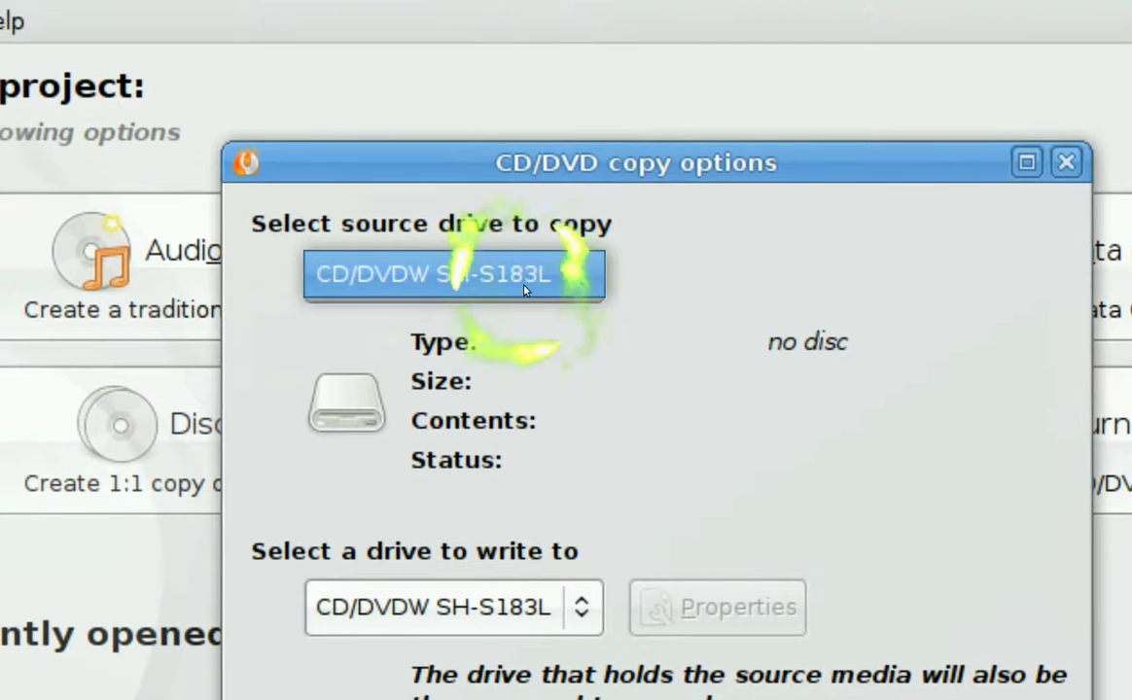
{"action": "left_click", "coordinate": [545, 282]}
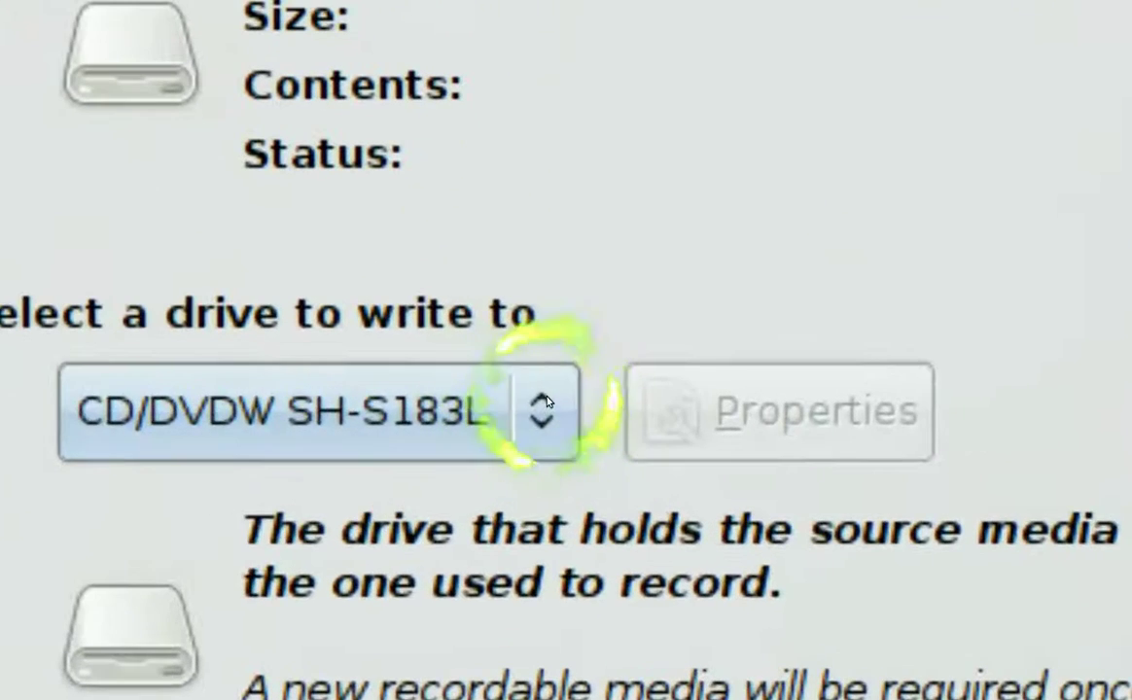
Switch the copy destination to File image, then cancel the CD/DVD copy options
{"action": "left_click", "coordinate": [546, 403]}
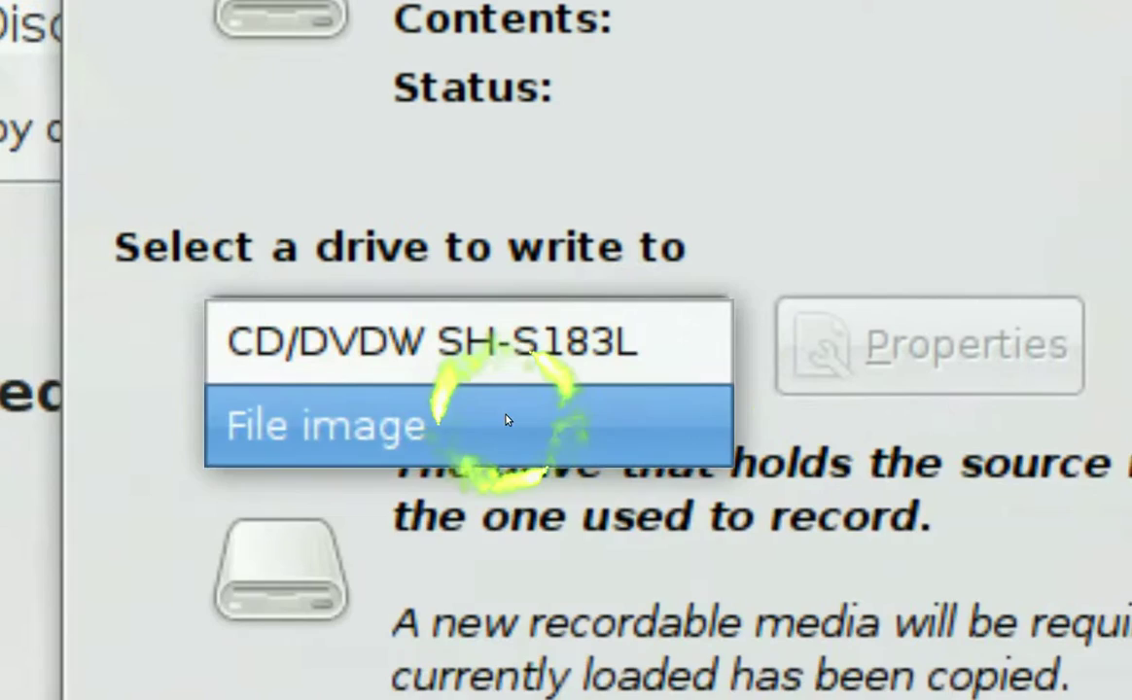
{"action": "left_click", "coordinate": [506, 421]}
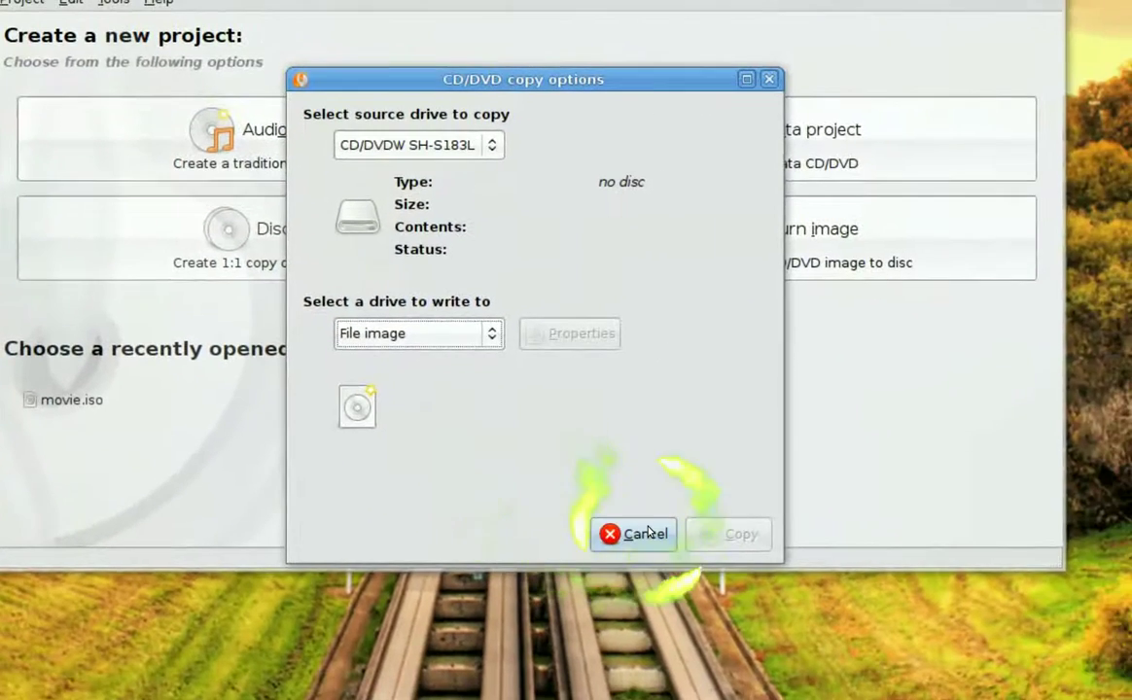
{"action": "left_click", "coordinate": [647, 531]}
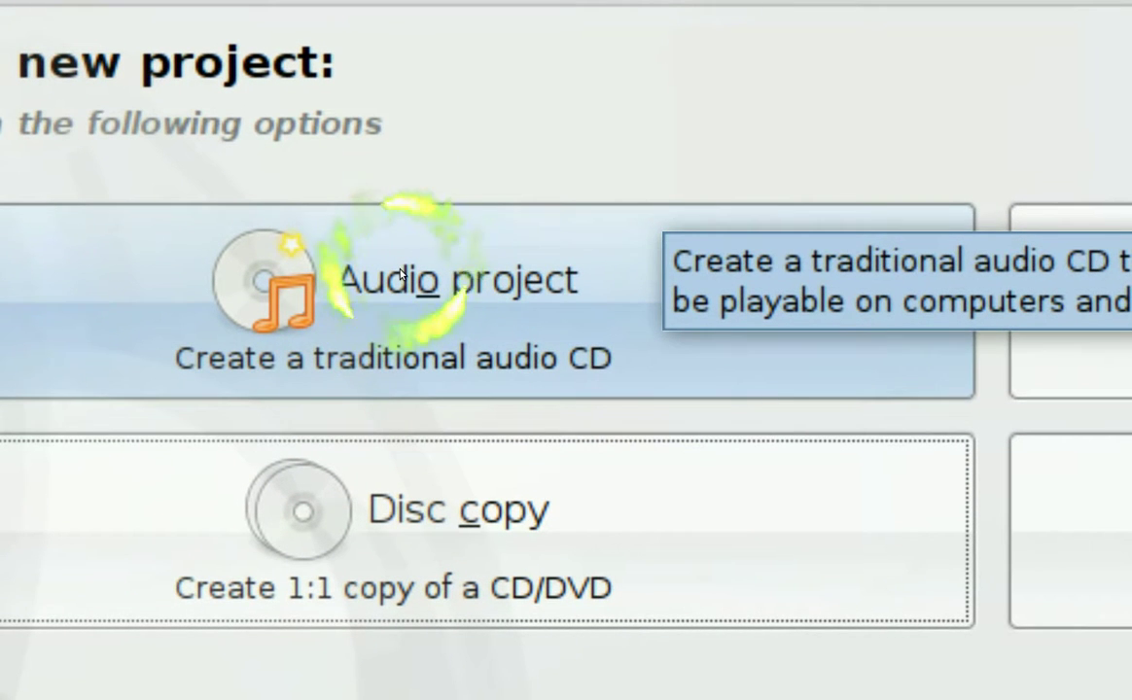
Create an audio project and drag in the six Killer Instinct MP3s, Glacius through Museum
{"action": "left_click", "coordinate": [400, 275]}
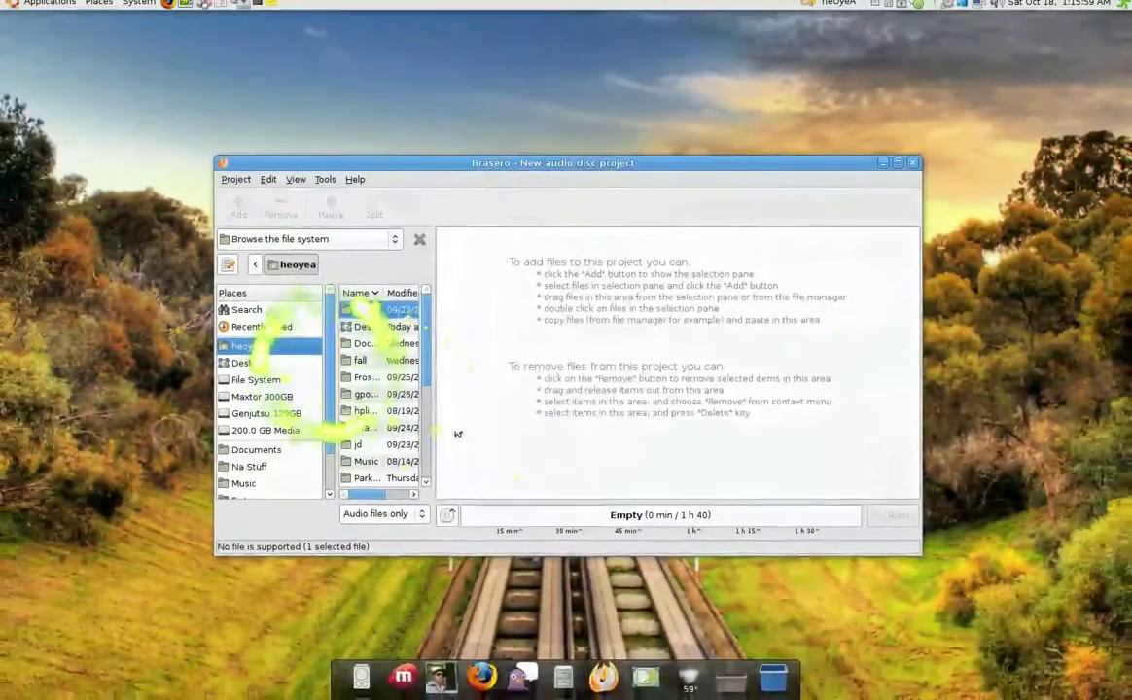
{"action": "left_click", "coordinate": [603, 674]}
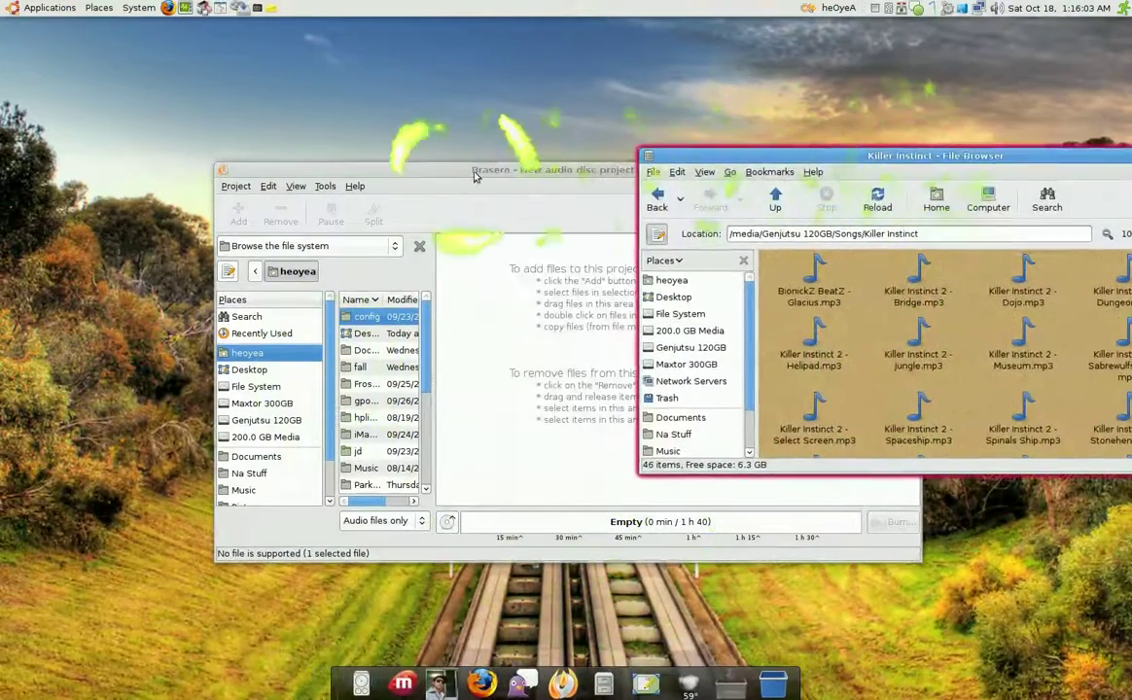
{"action": "left_click_drag", "start_coordinate": [475, 176], "coordinate": [350, 154]}
{"action": "left_click", "coordinate": [966, 308]}
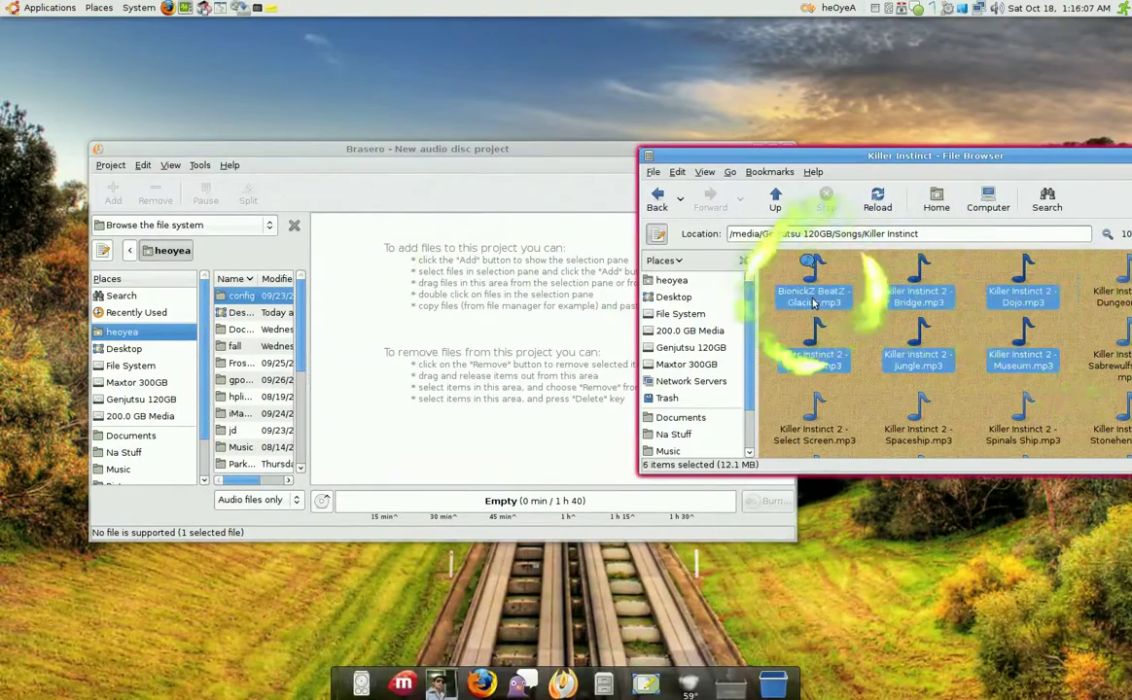
{"action": "left_click_drag", "start_coordinate": [815, 303], "coordinate": [442, 341]}
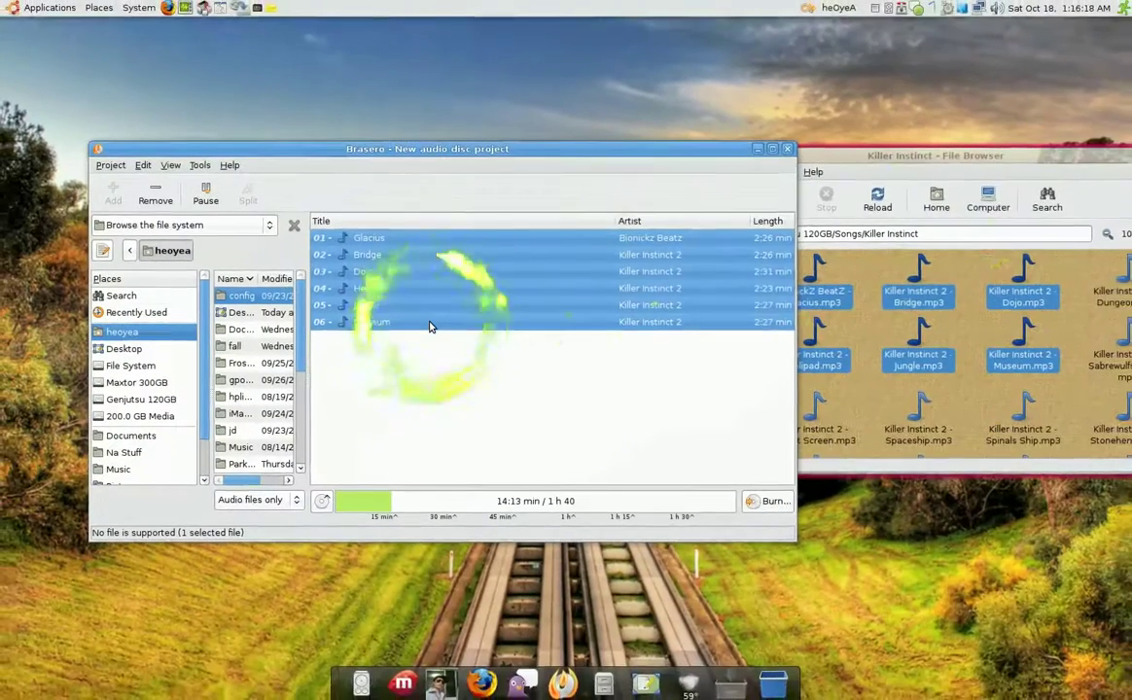
{"action": "left_click", "coordinate": [1056, 165]}
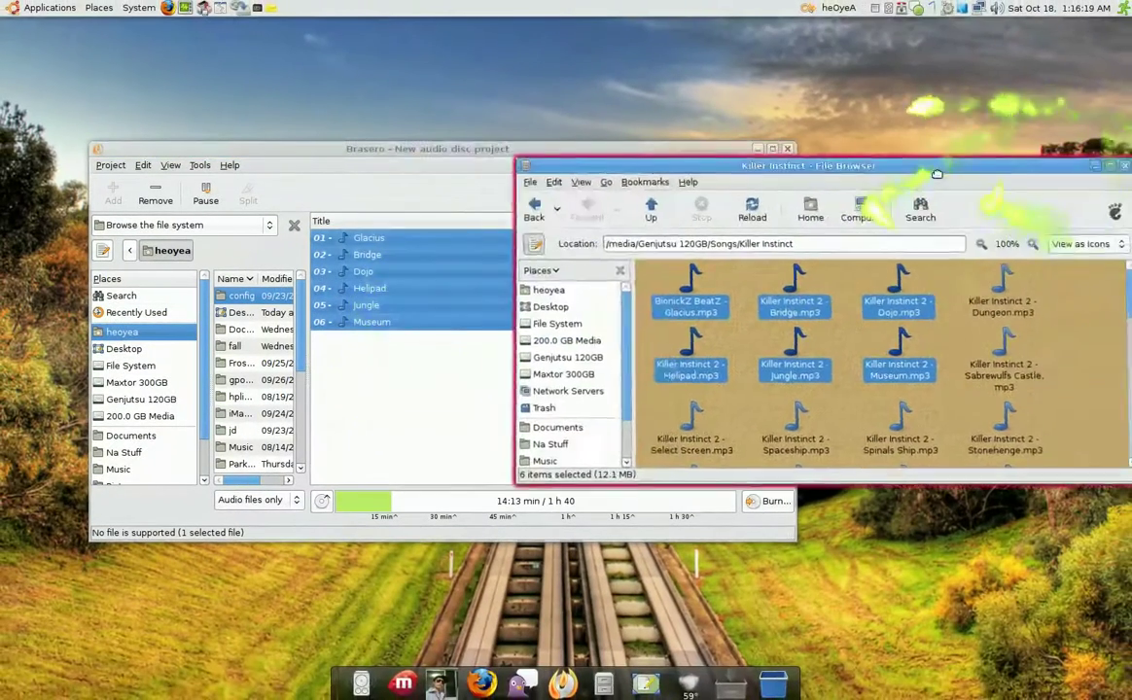
{"action": "left_click_drag", "start_coordinate": [937, 174], "coordinate": [798, 177]}
Minimize the file browser window, leaving Brasero's audio project in view
{"action": "left_click", "coordinate": [946, 166]}
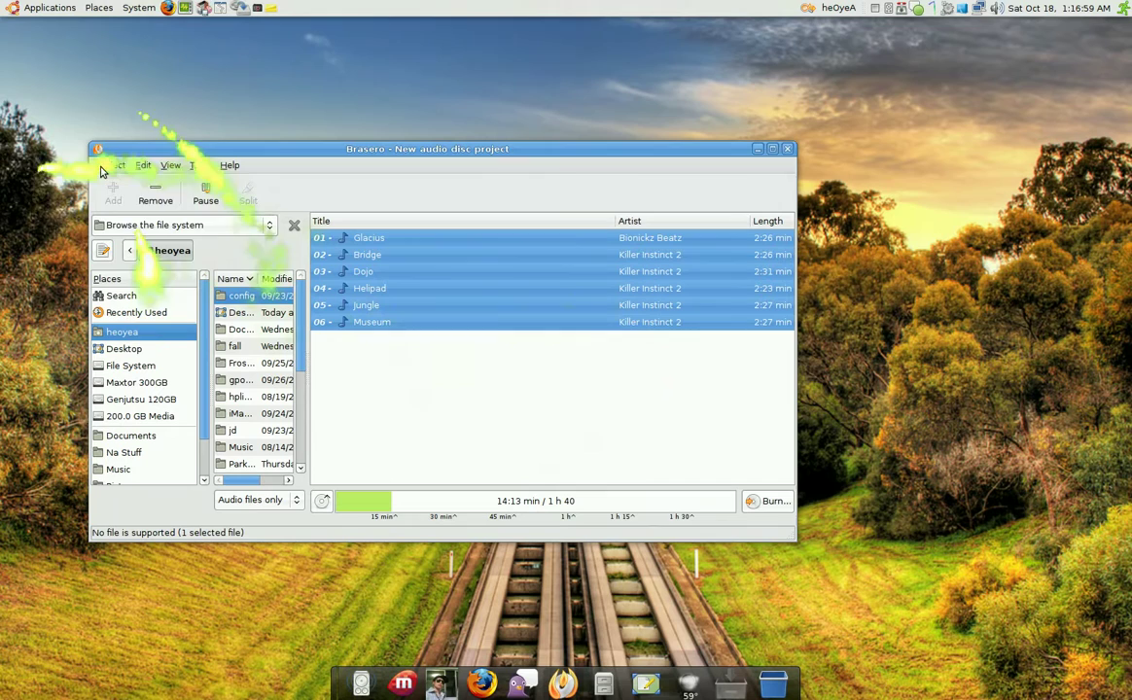
Start a new project from the Project menu, discarding the current audio project
{"action": "left_click", "coordinate": [107, 165]}
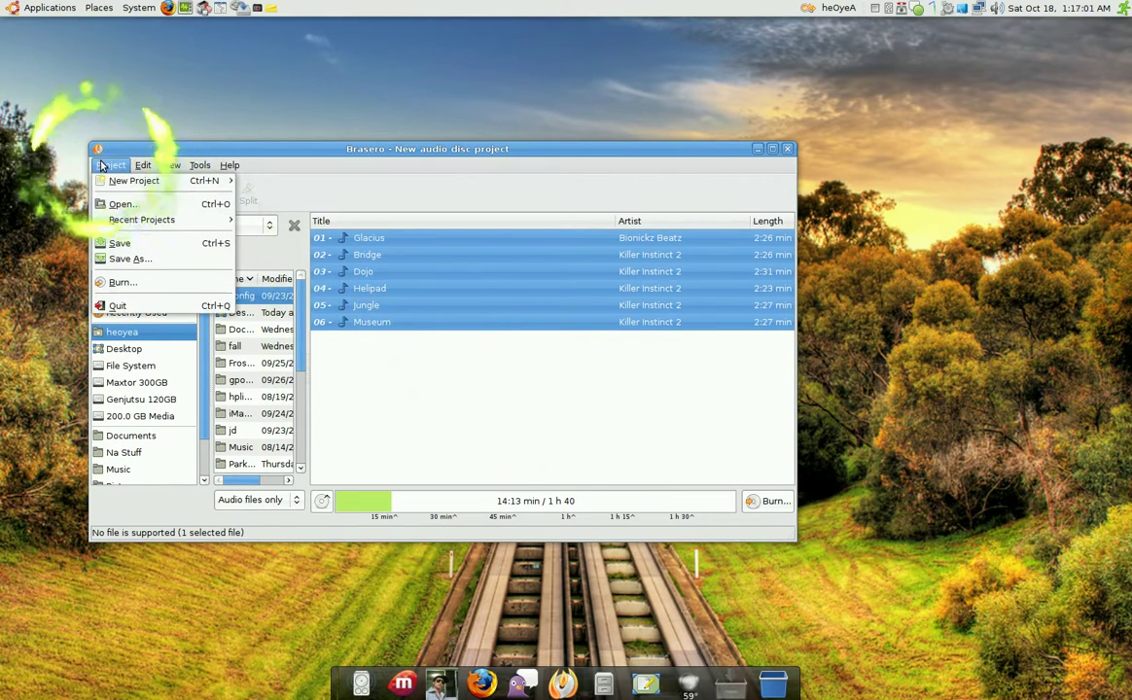
{"action": "mouse_move", "coordinate": [164, 182]}
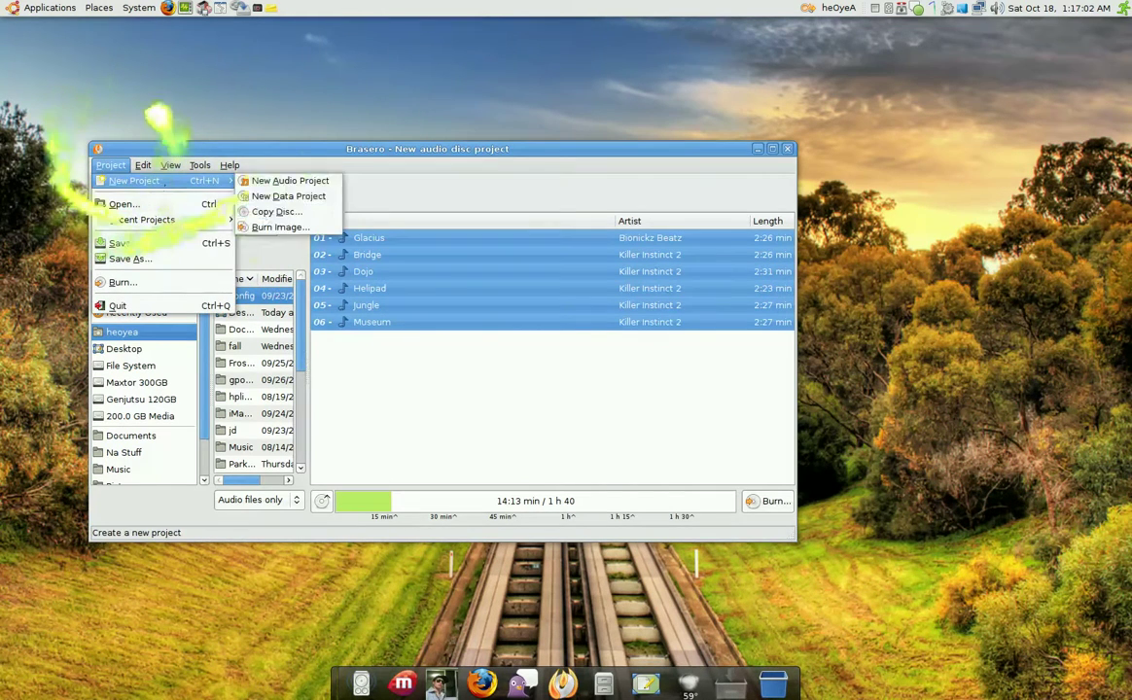
{"action": "left_click", "coordinate": [286, 197]}
{"action": "left_click", "coordinate": [542, 421]}
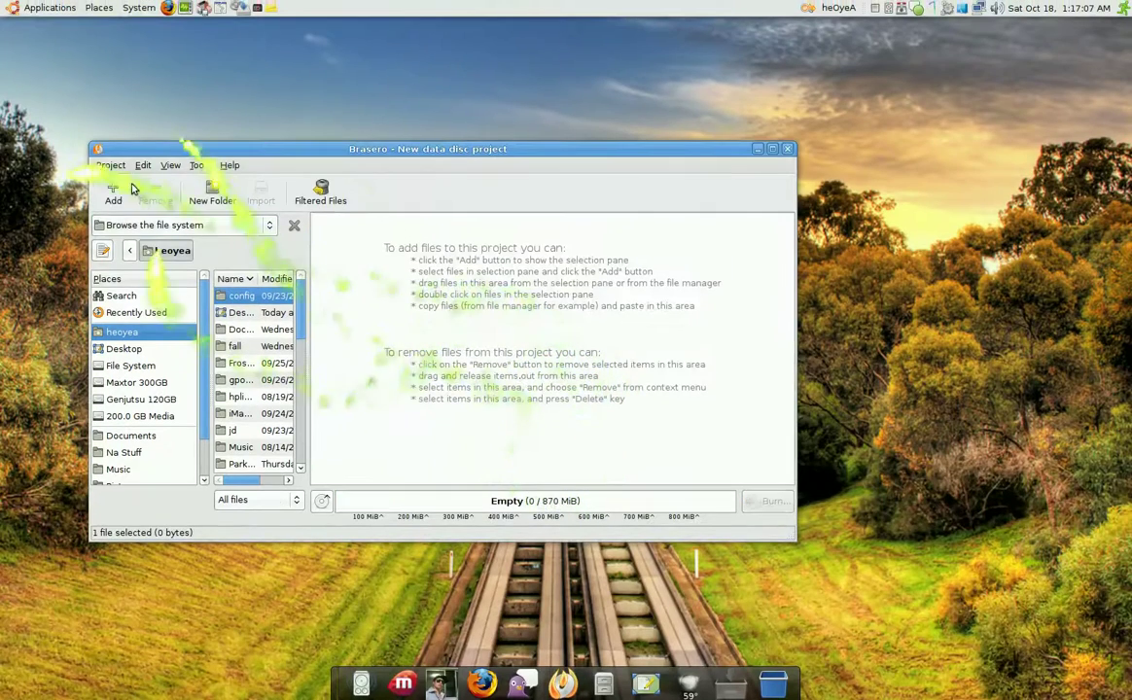
Cancel the Burn Image setup and create a new empty data project (0 / 870 MiB)
{"action": "left_click", "coordinate": [111, 160]}
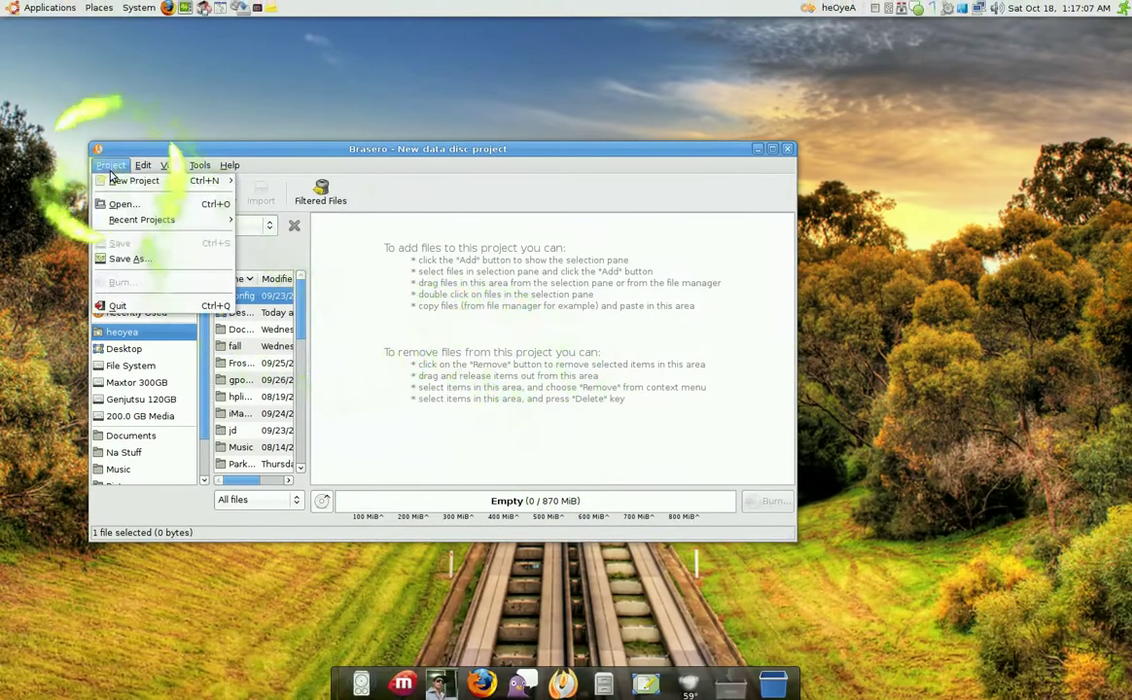
{"action": "left_click", "coordinate": [262, 227]}
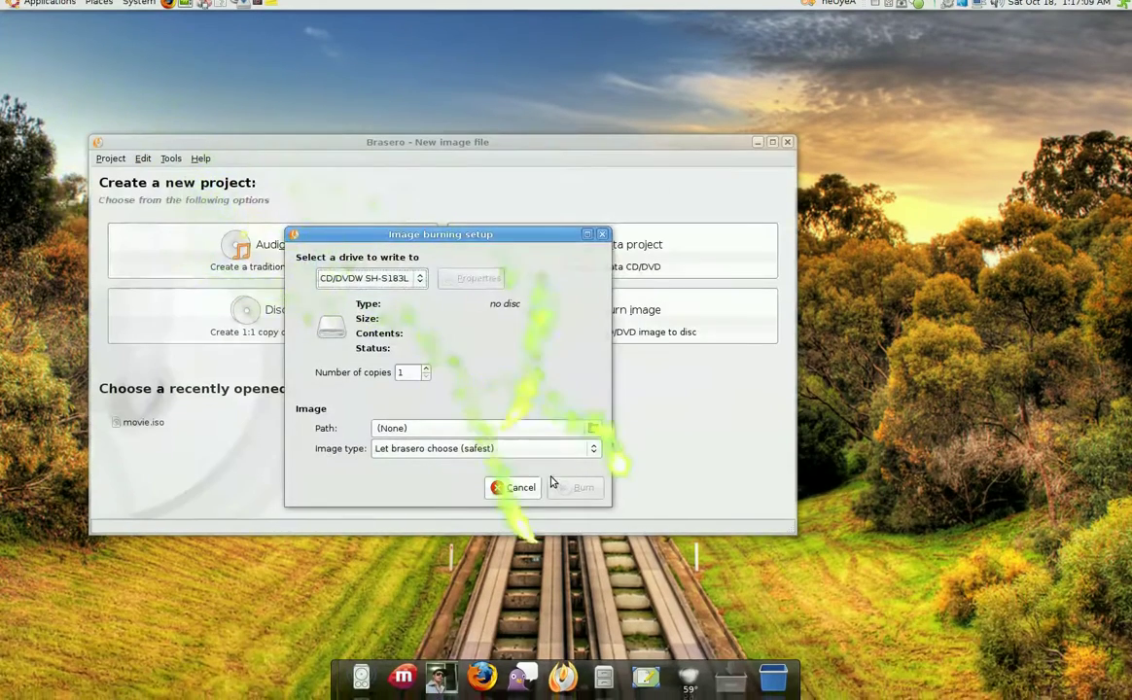
{"action": "left_click", "coordinate": [521, 487]}
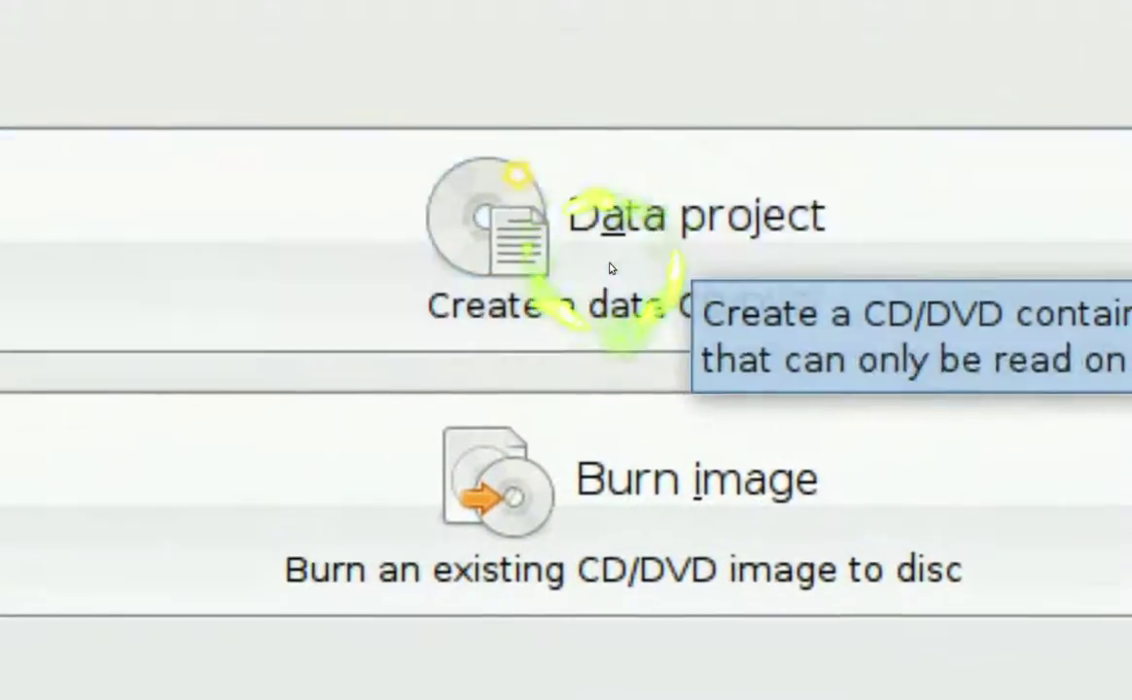
{"action": "left_click", "coordinate": [611, 268]}
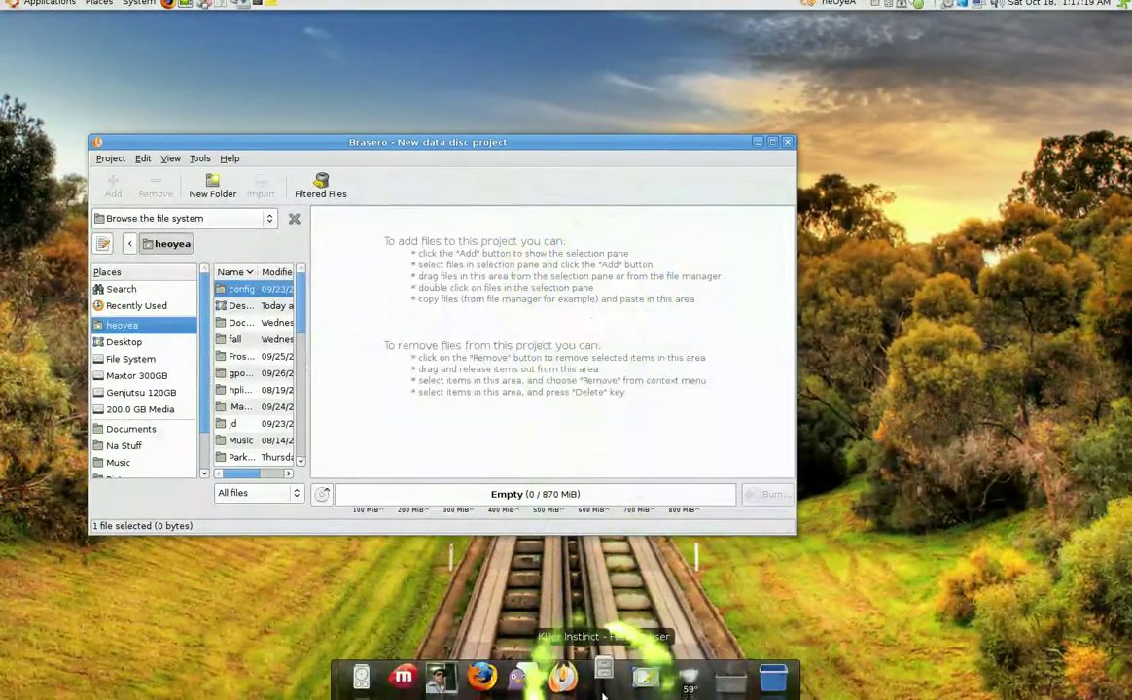
Add all five Documents/Jailbreak items (three folders, bio.ods, sheet.ods) to the data disc, totalling 134 MiB
{"action": "left_click", "coordinate": [603, 693]}
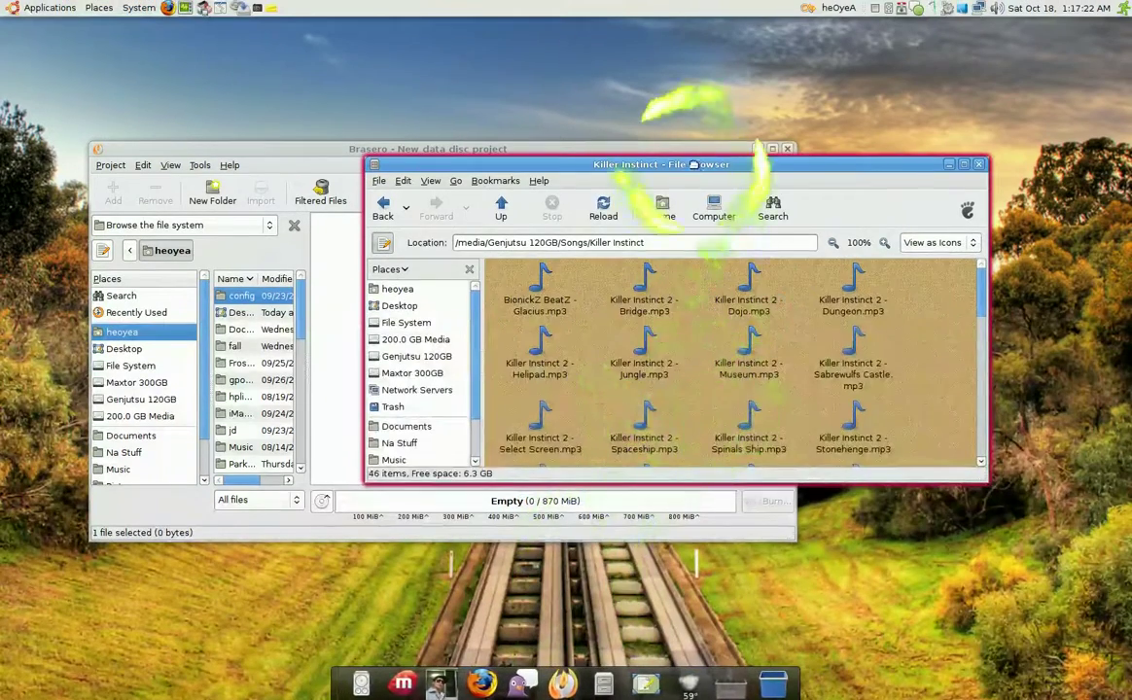
{"action": "left_click_drag", "start_coordinate": [693, 164], "coordinate": [813, 268]}
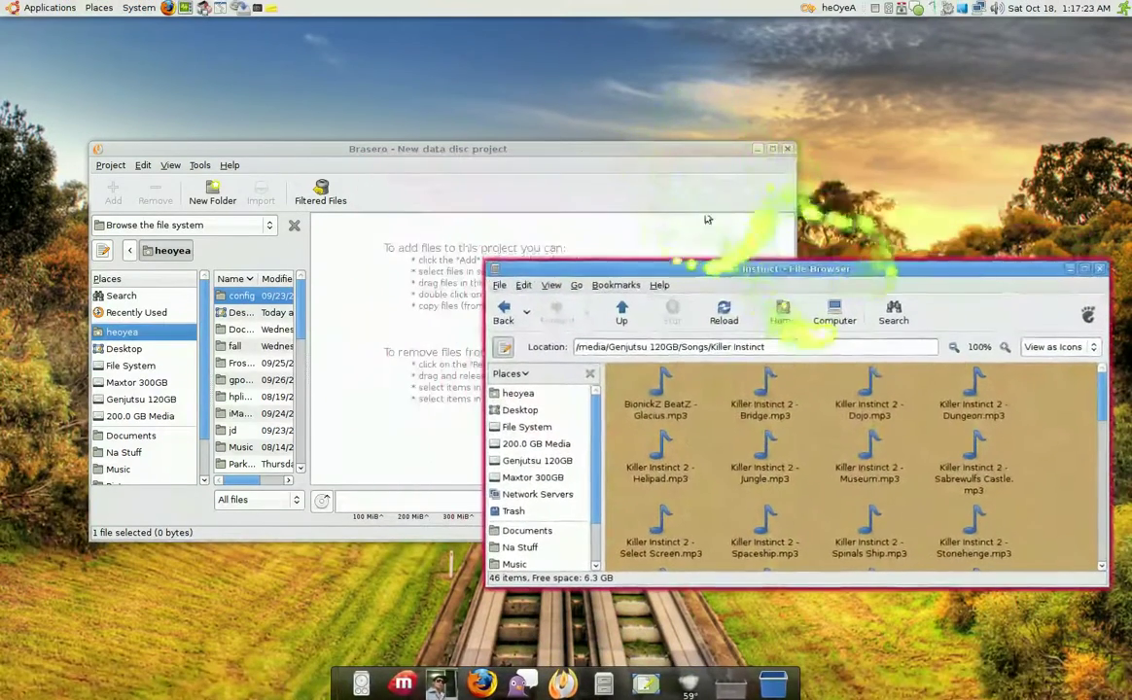
{"action": "left_click_drag", "start_coordinate": [666, 155], "coordinate": [653, 111]}
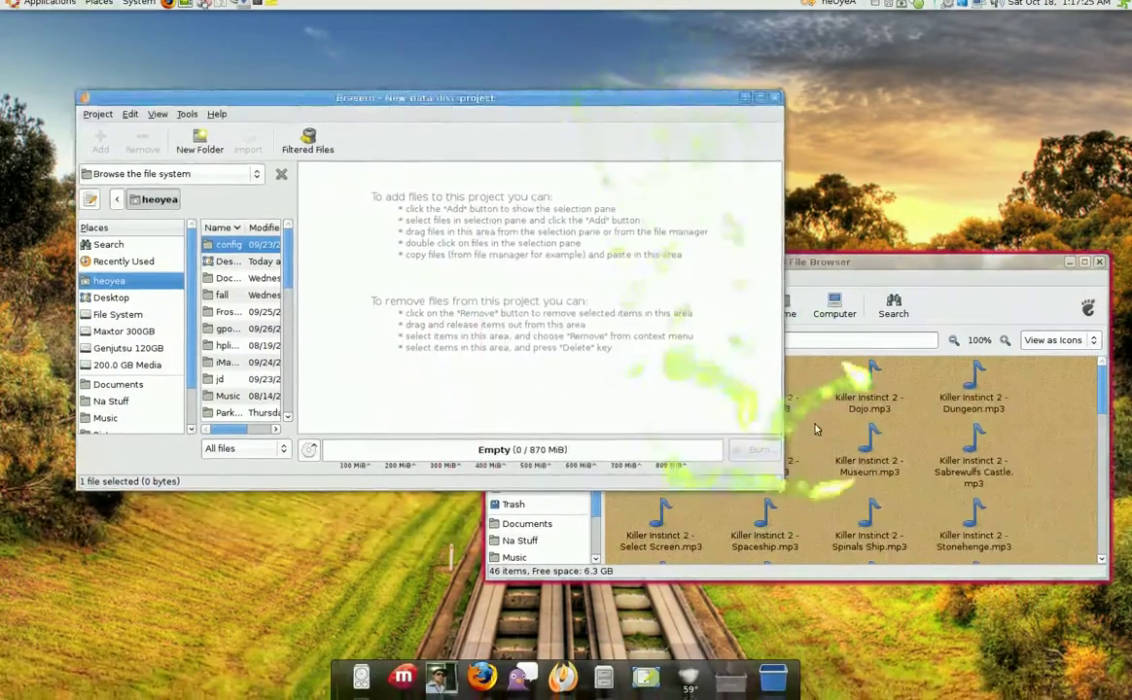
{"action": "left_click", "coordinate": [821, 435]}
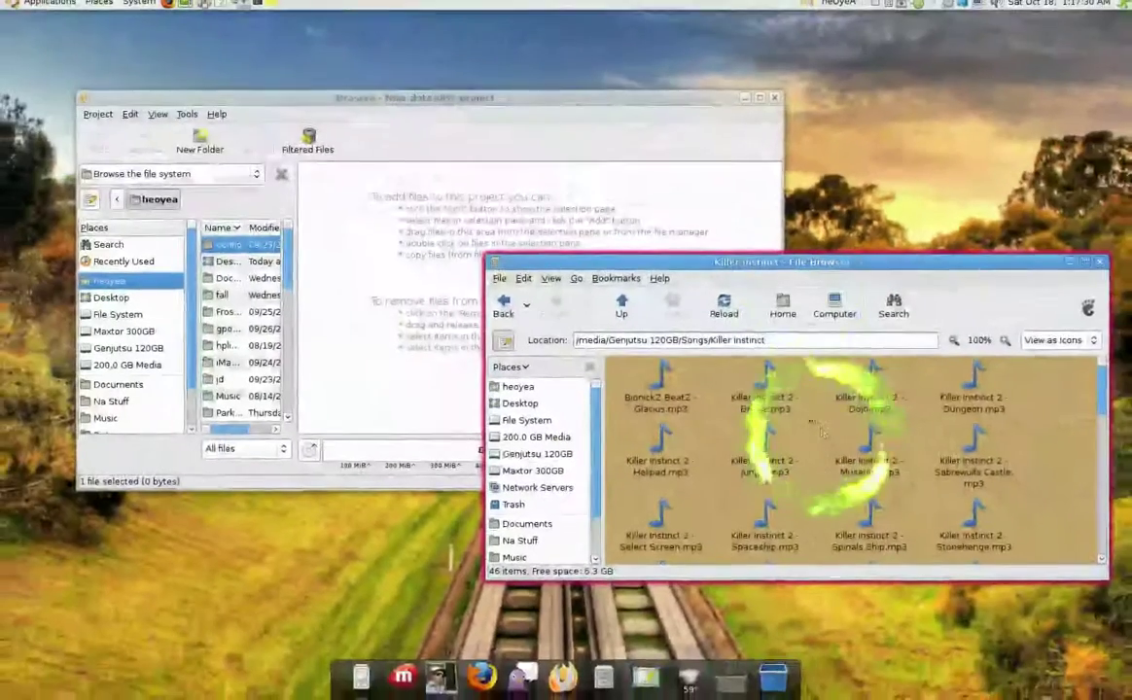
{"action": "left_click", "coordinate": [802, 250]}
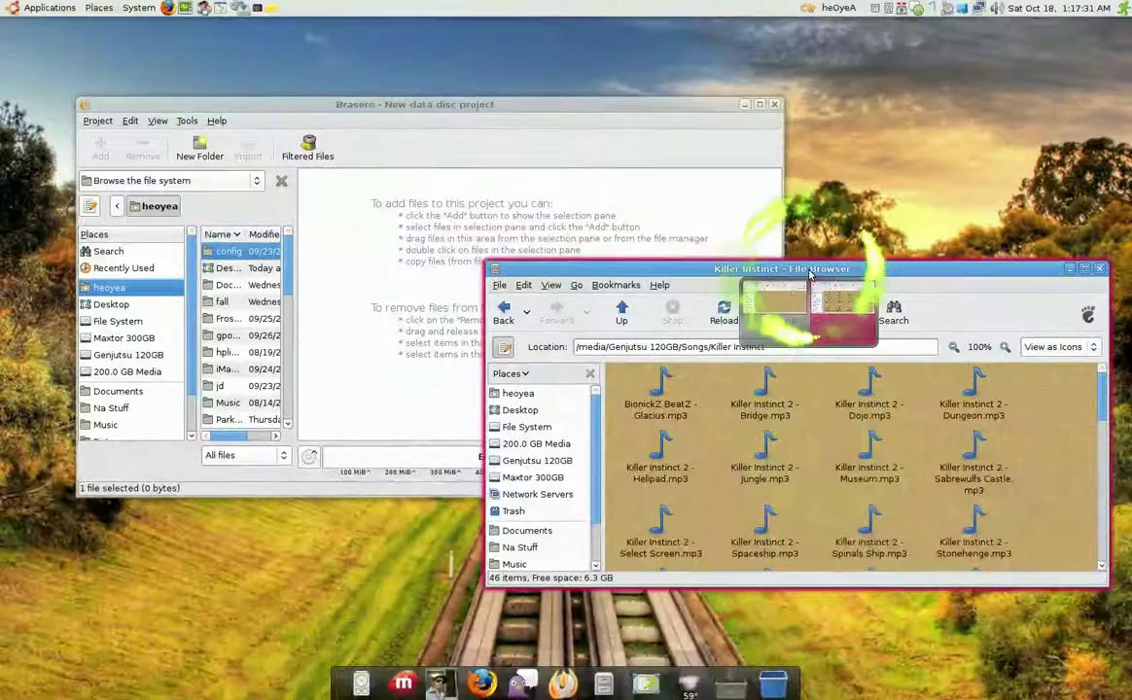
{"action": "left_click", "coordinate": [784, 314]}
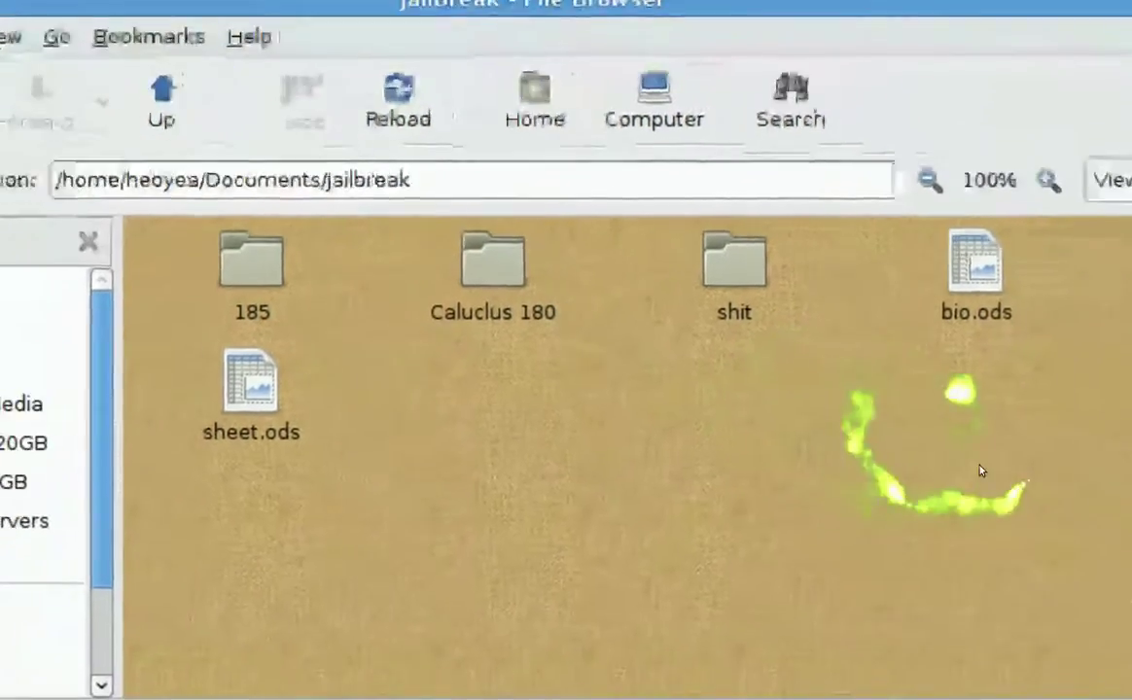
{"action": "left_click_drag", "start_coordinate": [389, 457], "coordinate": [0, 103]}
{"action": "left_click_drag", "start_coordinate": [360, 315], "coordinate": [359, 309]}
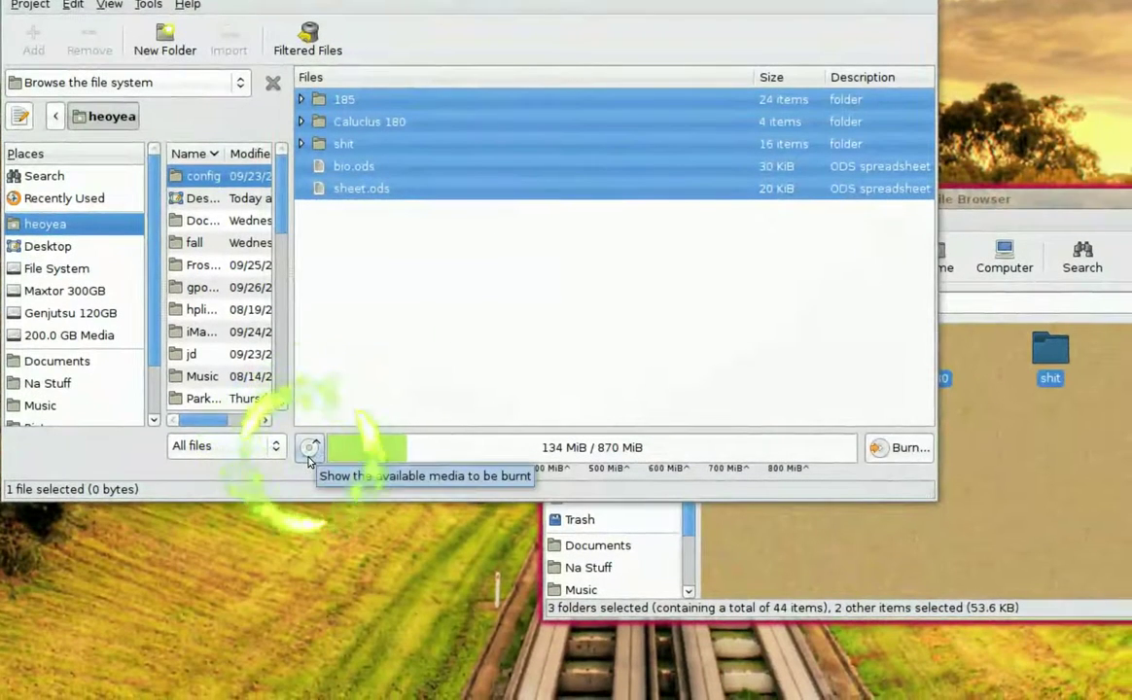
Set the disc size to 700 MiB (CD-R), so the bar reads 134 / 700 MiB
{"action": "left_click", "coordinate": [308, 458]}
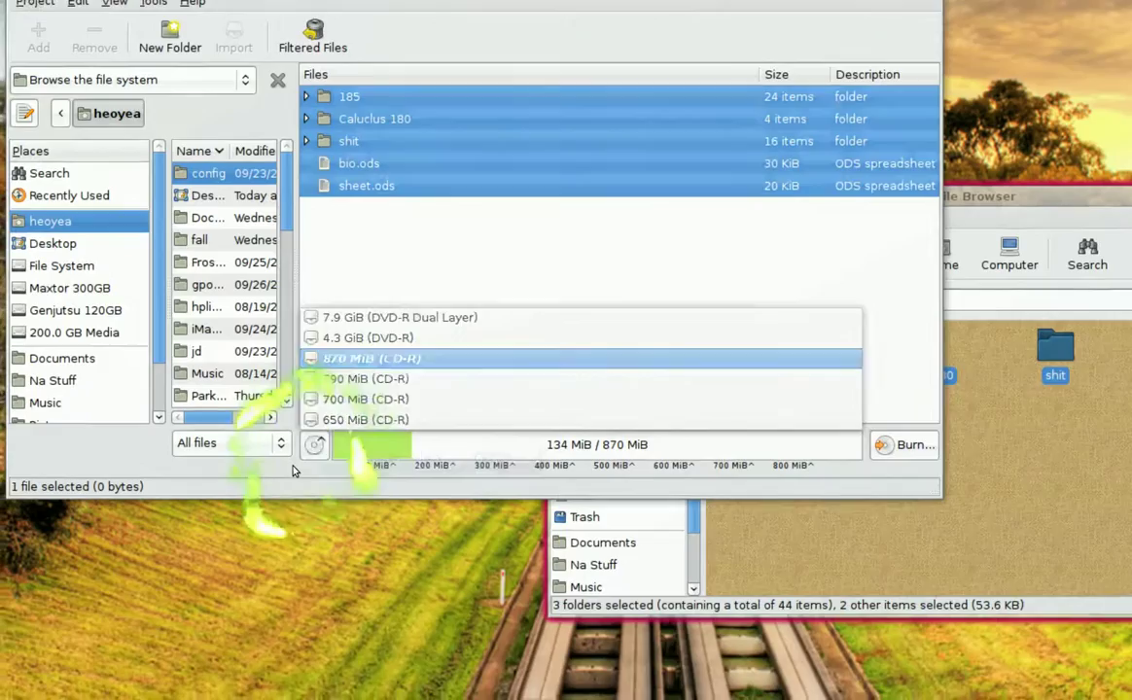
{"action": "left_click", "coordinate": [309, 451]}
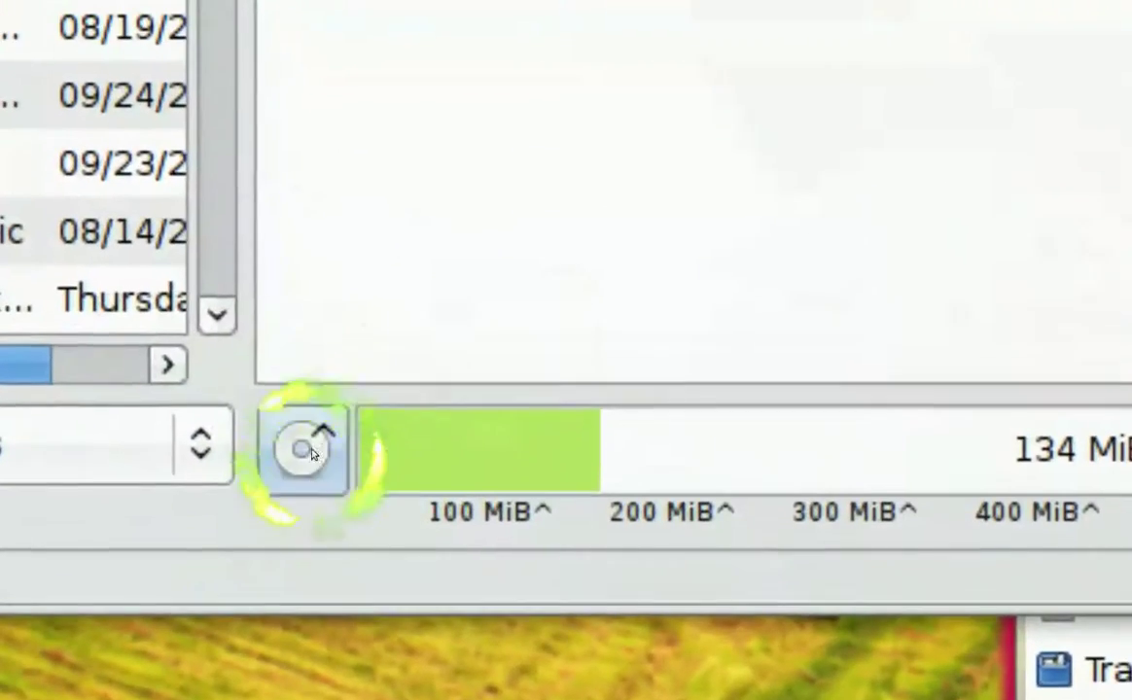
{"action": "left_click", "coordinate": [307, 409]}
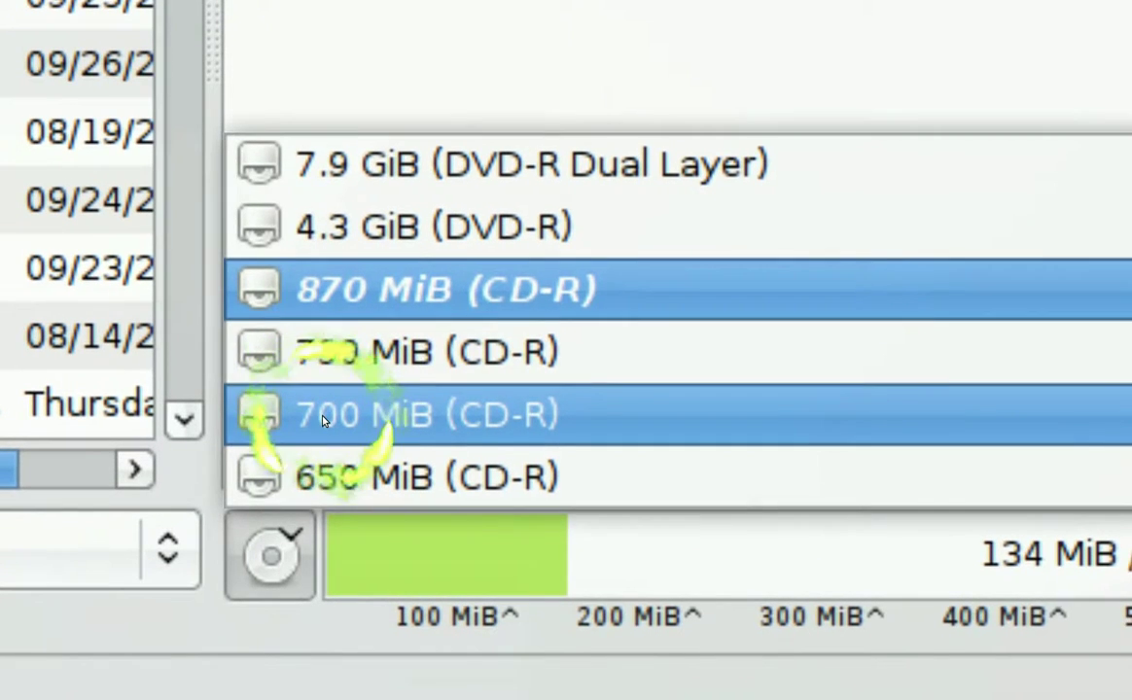
{"action": "left_click", "coordinate": [324, 421]}
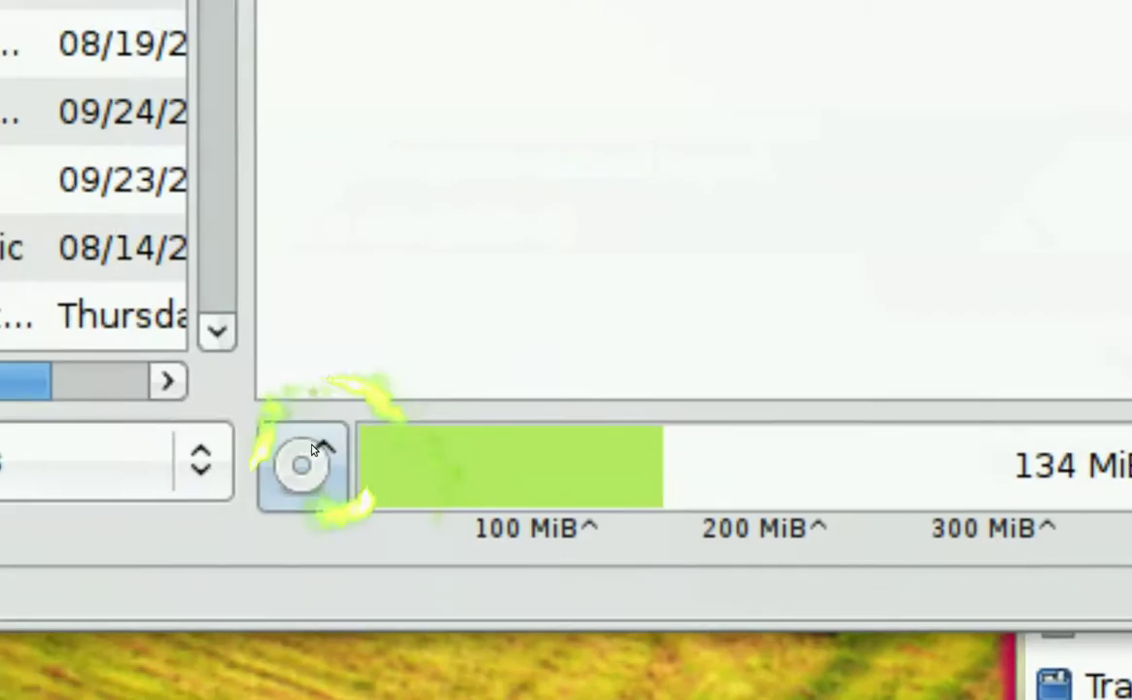
{"action": "left_click", "coordinate": [39, 411]}
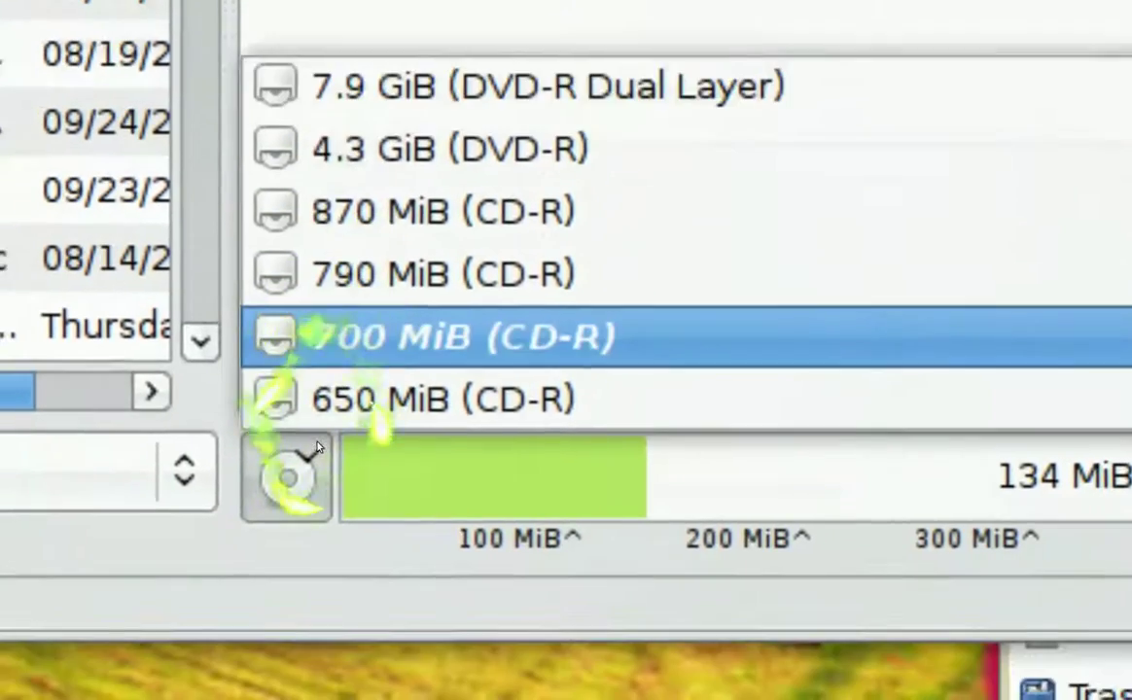
{"action": "left_click", "coordinate": [311, 639]}
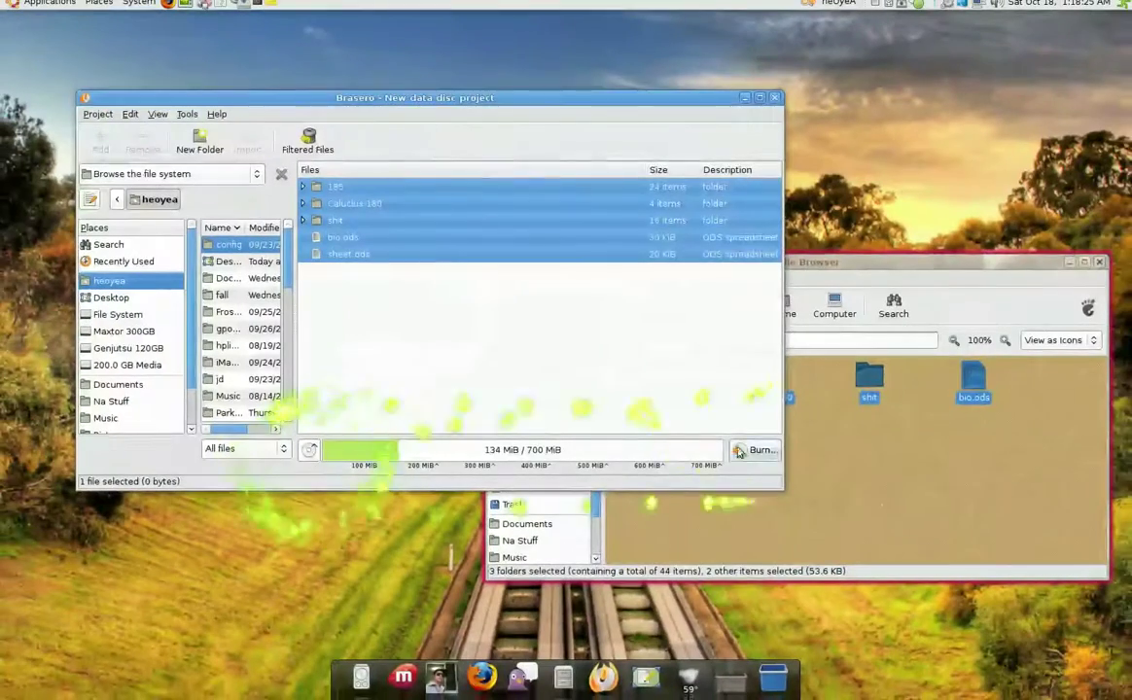
Minimize the Jailbreak file browser and move Brasero toward the screen centre
{"action": "left_click", "coordinate": [1048, 280]}
{"action": "left_click", "coordinate": [1100, 269]}
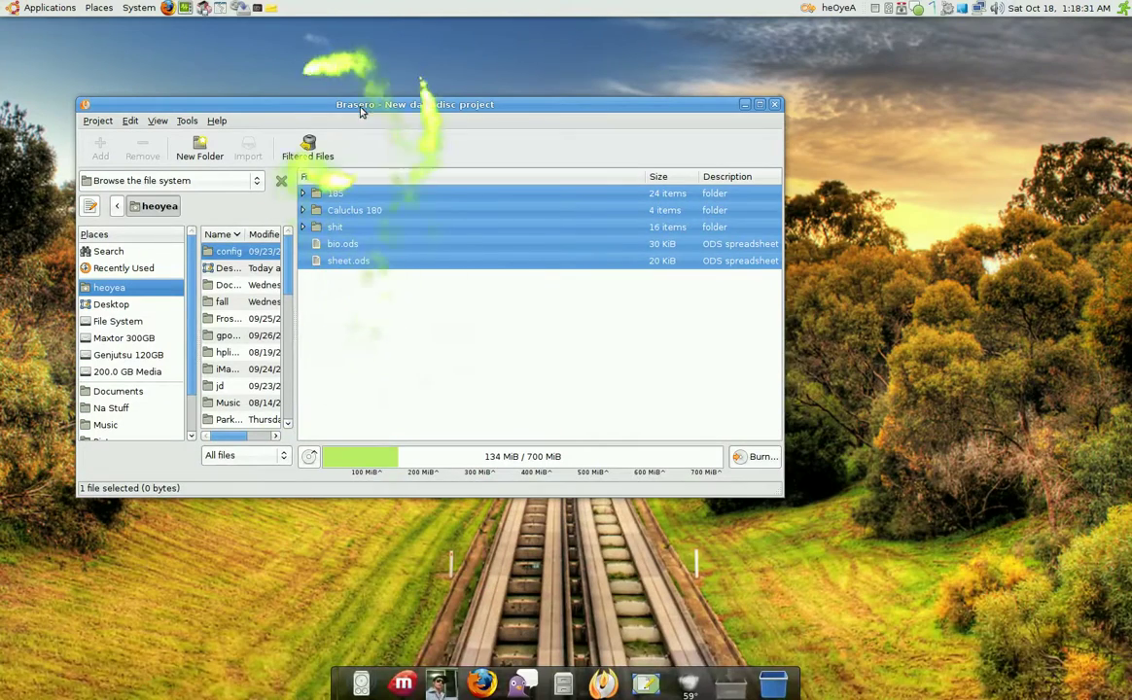
{"action": "left_click_drag", "start_coordinate": [360, 104], "coordinate": [523, 163]}
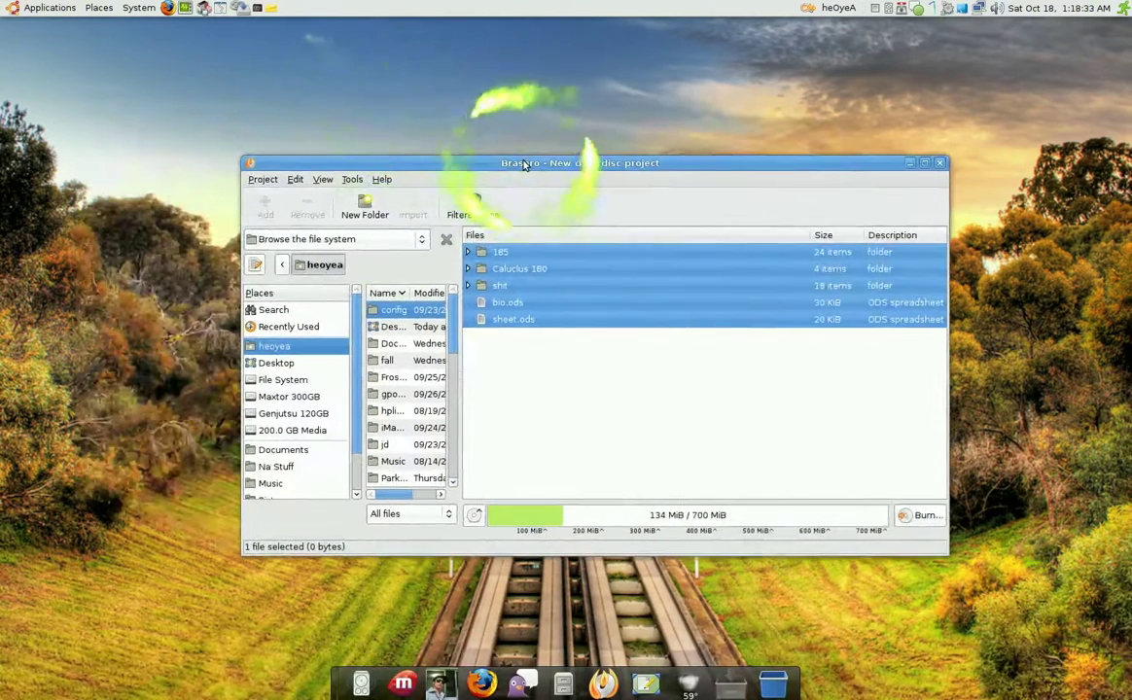